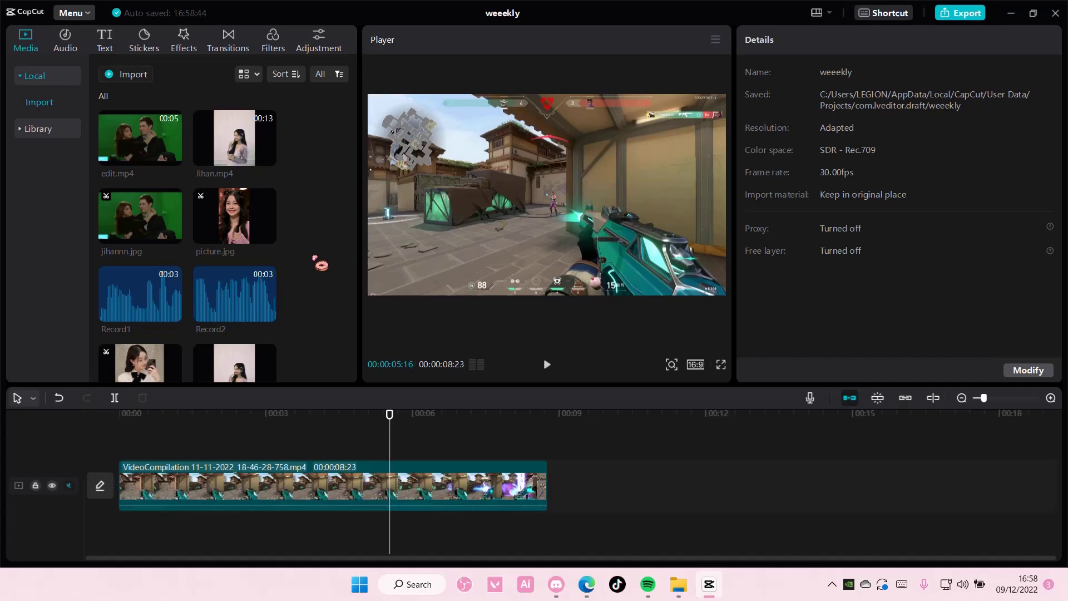
Bring up the Message category of CapCut's text templates
click(115, 41)
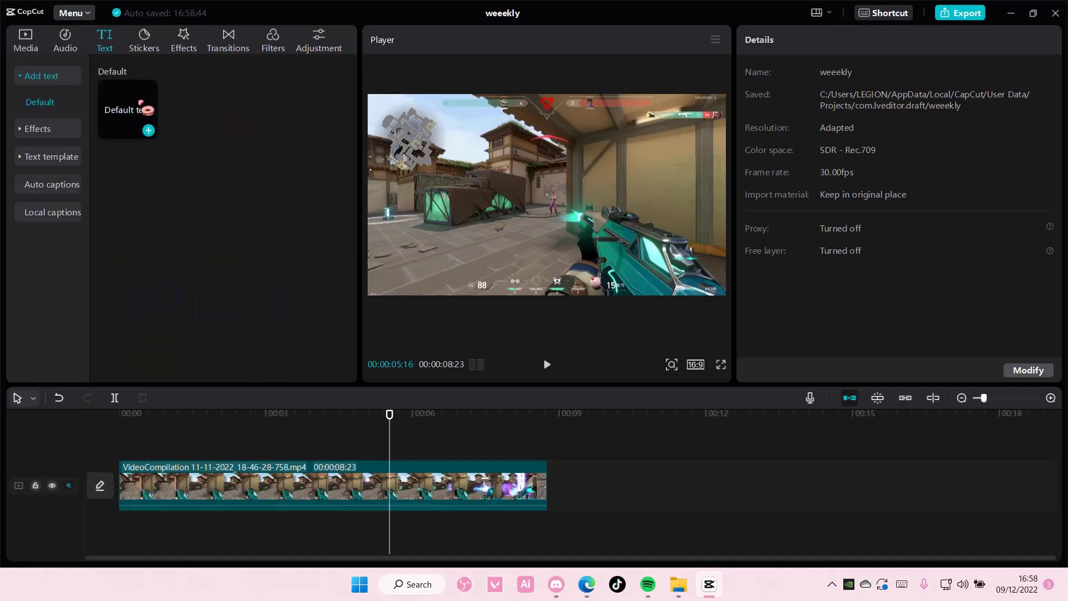
click(67, 161)
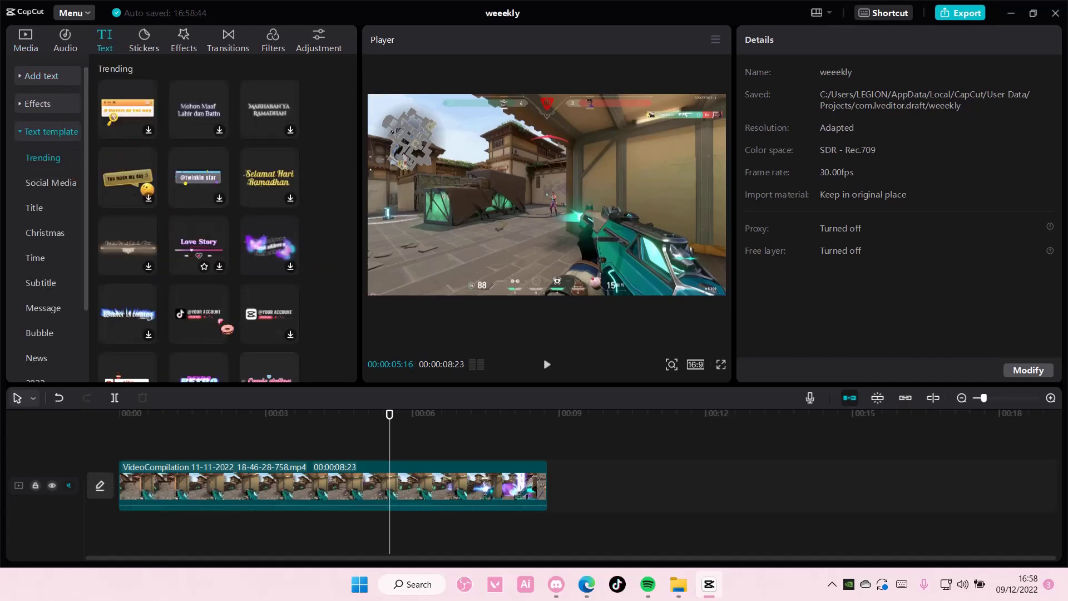
scroll(61, 291, down, 2)
click(50, 247)
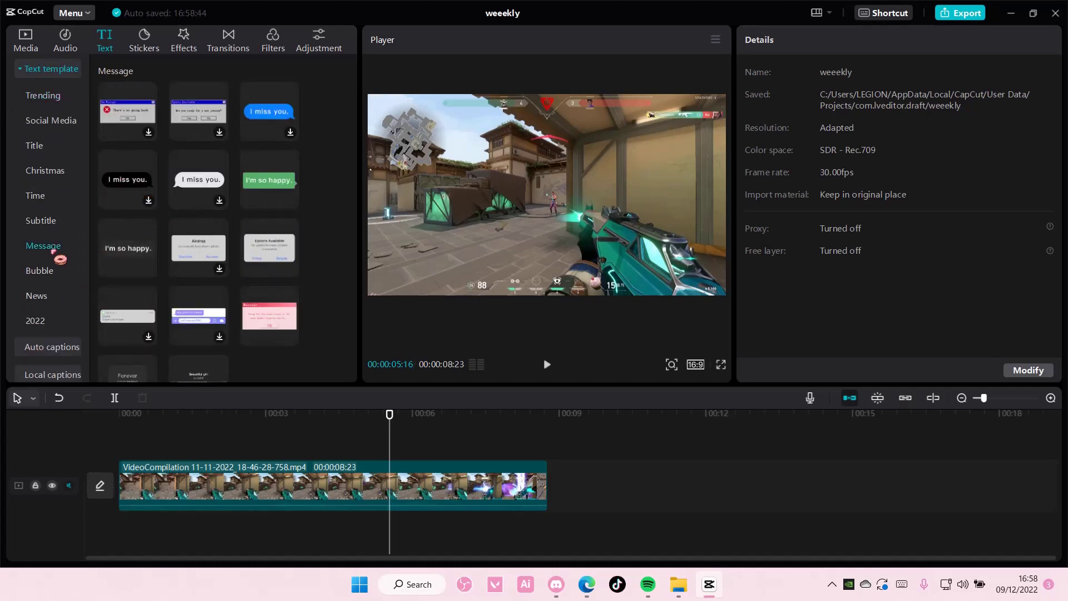
mouse_move(199, 250)
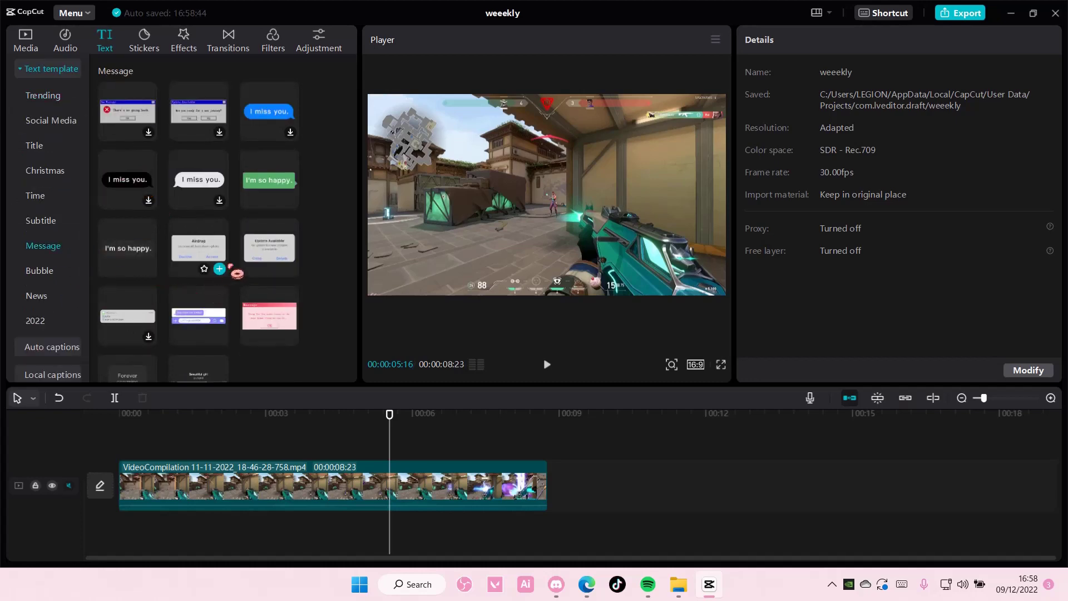
Add the Airdrop template, retitled 'One enemy remaining', message 'Would you like to clutch this?'
click(220, 270)
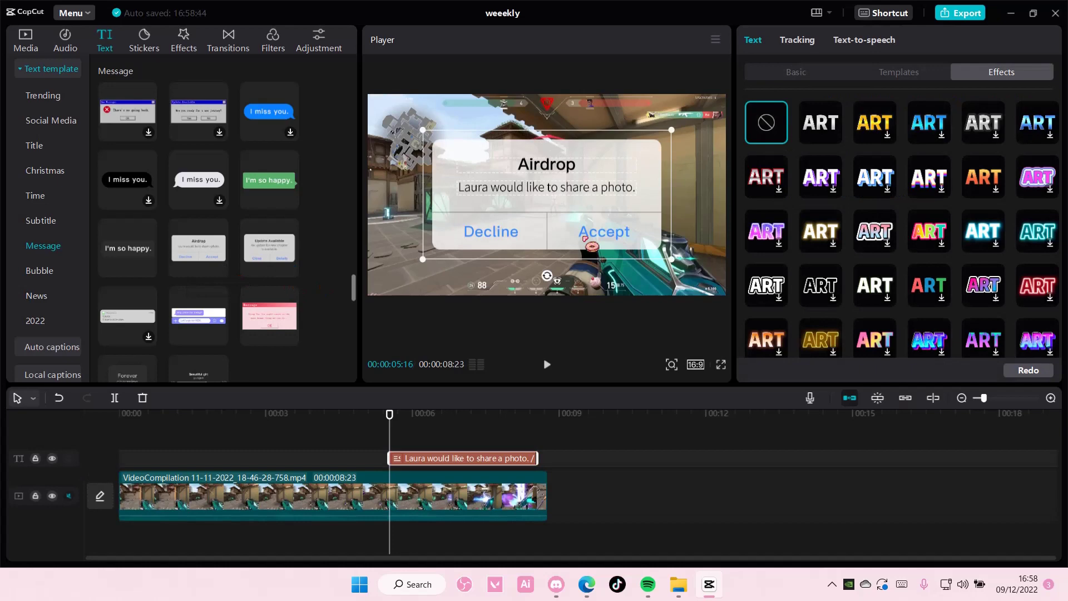
click(810, 74)
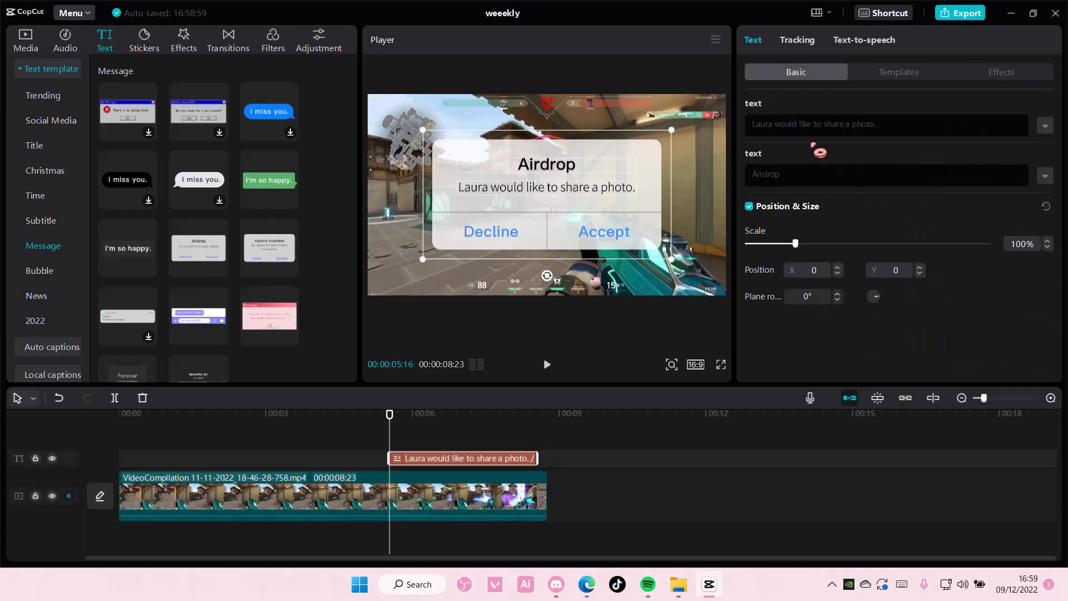
drag(851, 174, 721, 181)
text(One enem)
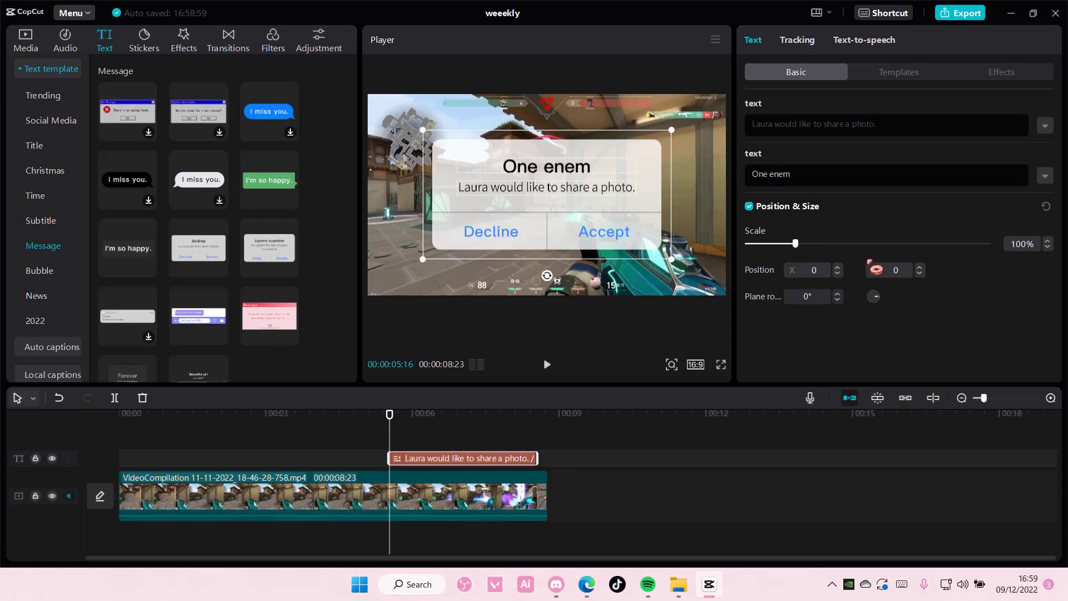
text(y remainin)
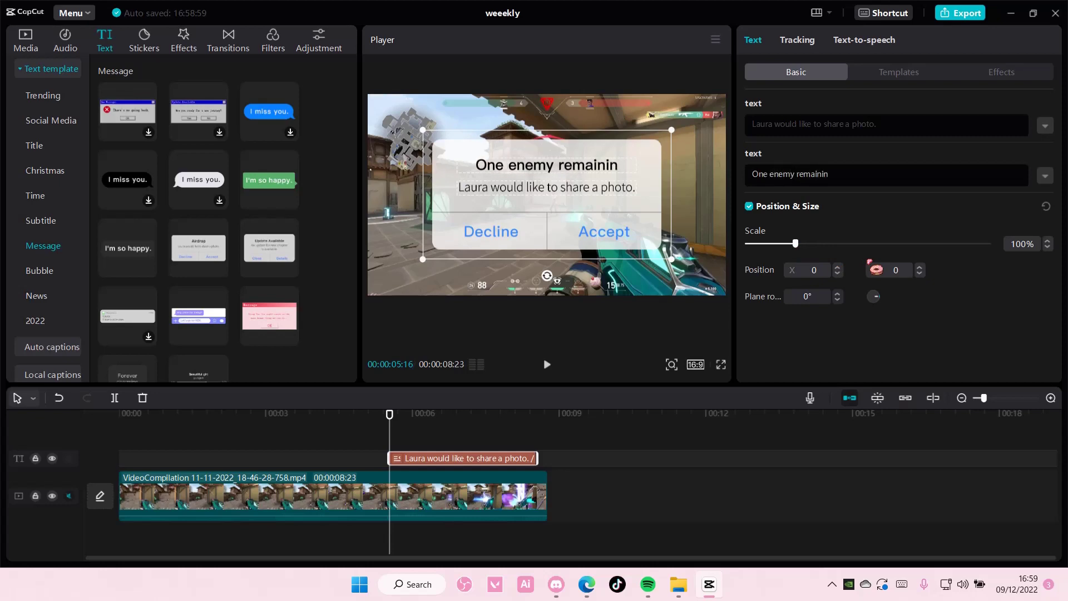
text(g)
drag(889, 124, 660, 132)
text(W)
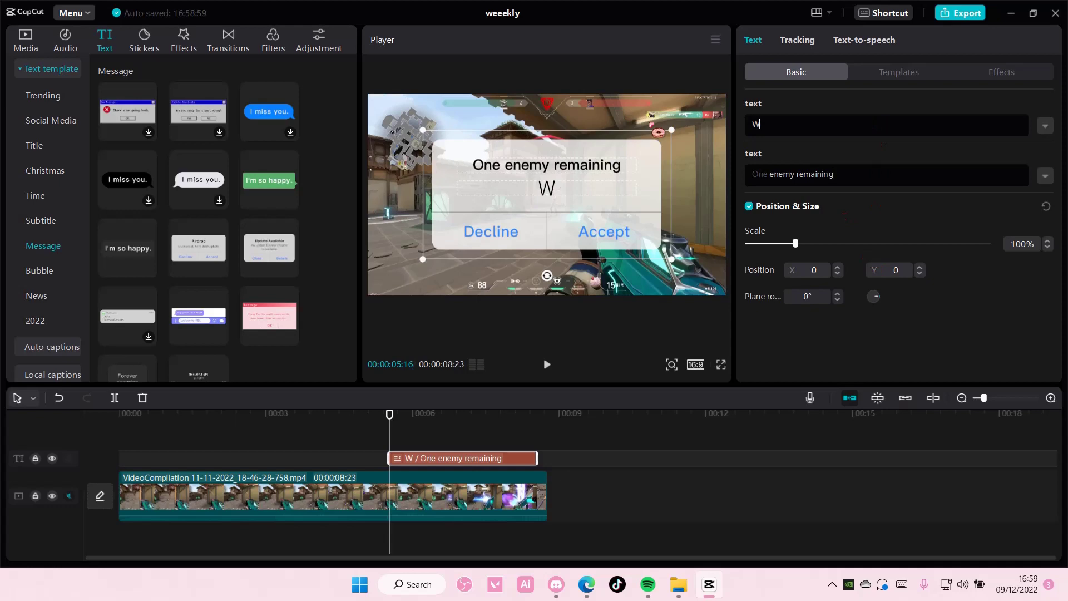
text(ould you like to cl)
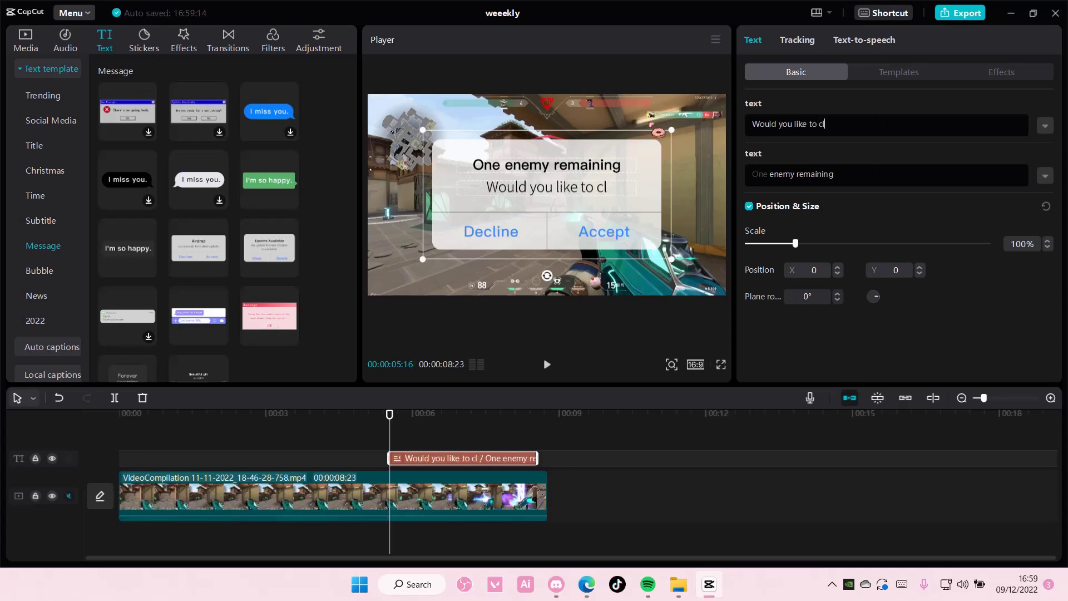
text(uth)
key(BackSpace)
text(ch this?)
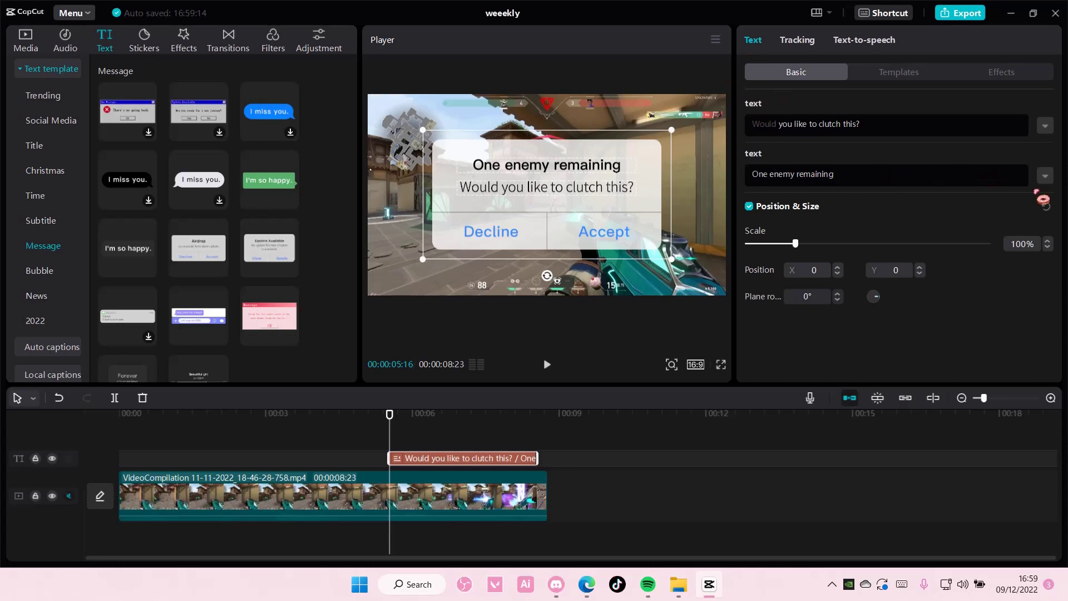
Set the title line's font to Quicksand after trying a pixel-style font
click(1044, 175)
click(903, 207)
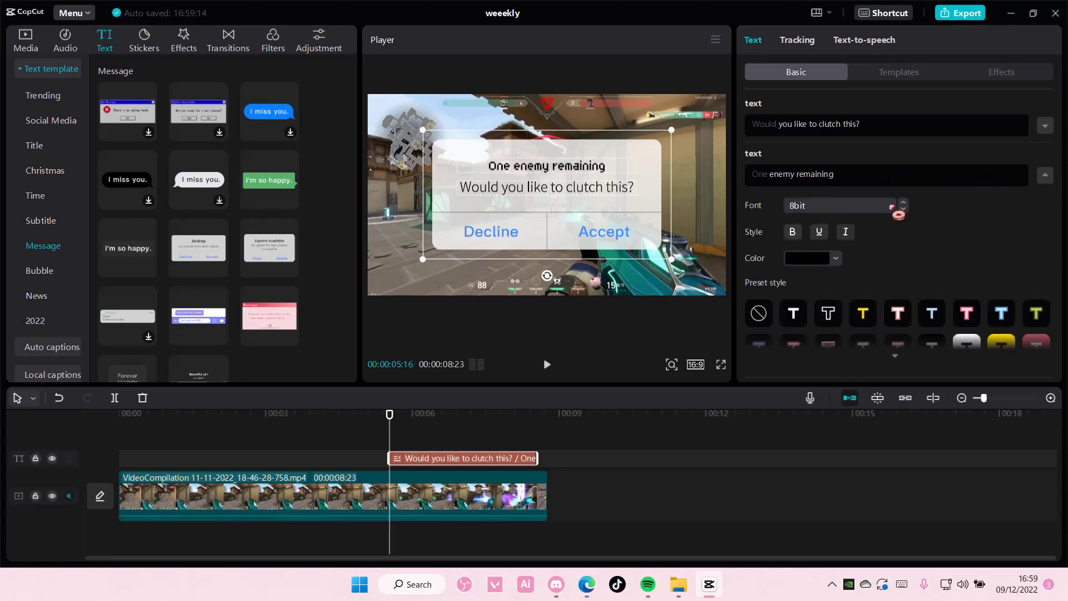
click(892, 206)
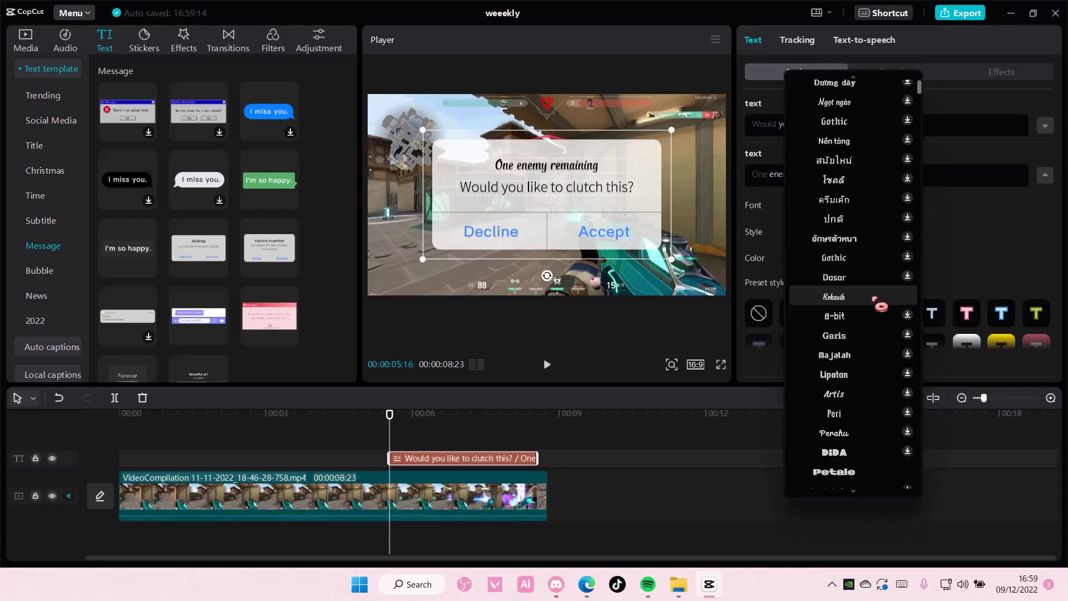
click(867, 375)
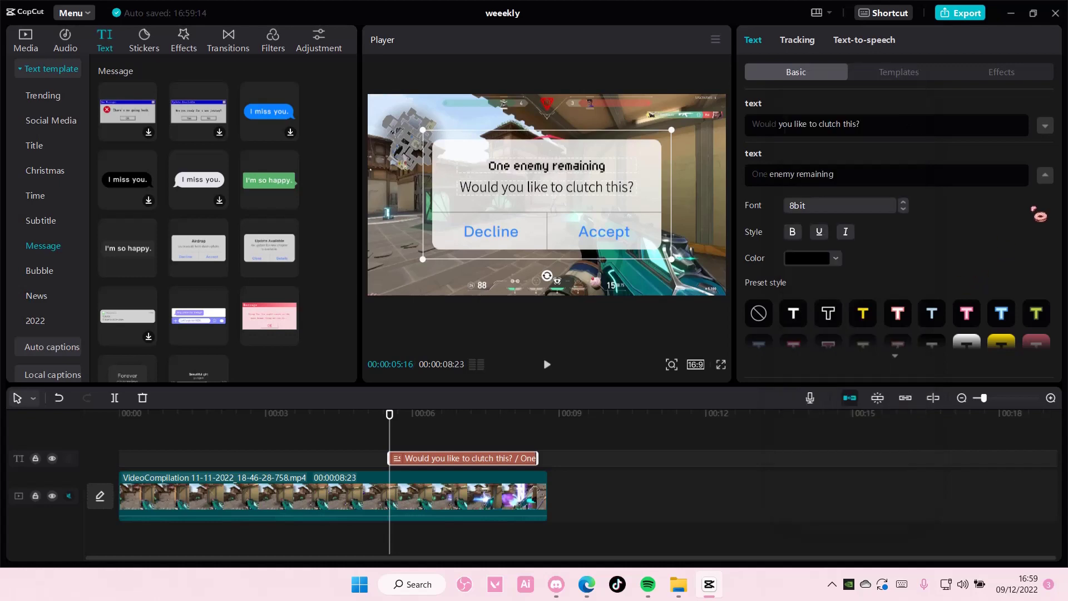
click(1044, 175)
click(856, 208)
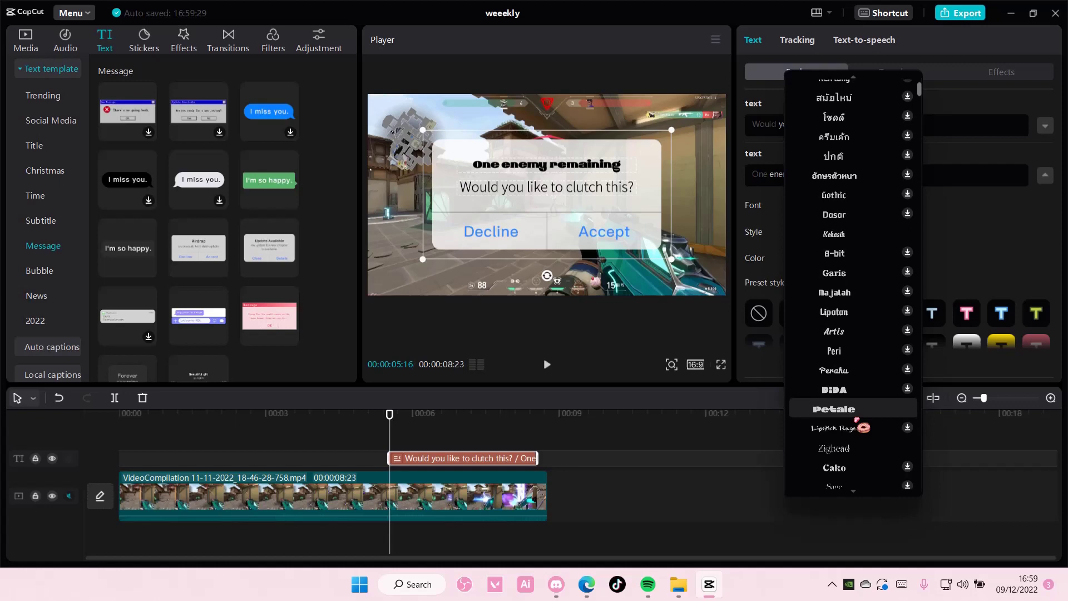
scroll(860, 458, up, 5)
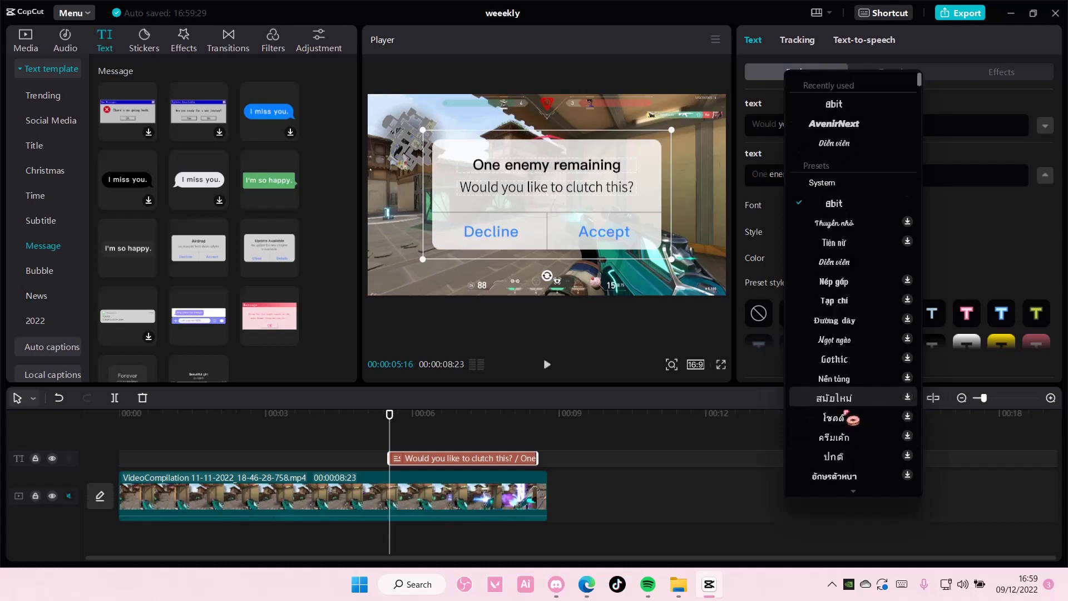
scroll(872, 336, down, 5)
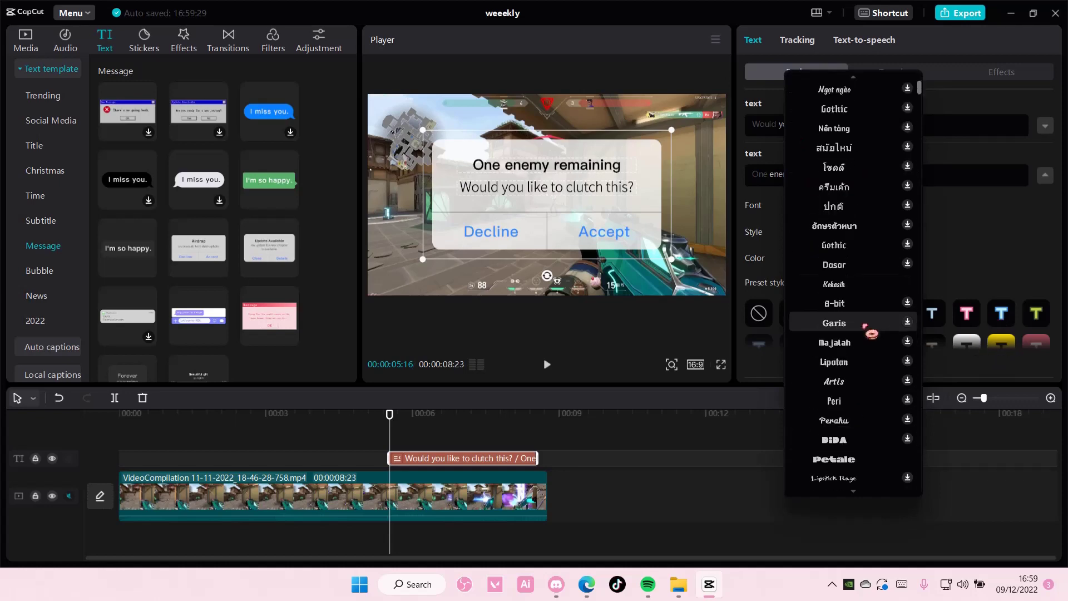
scroll(873, 336, down, 5)
scroll(871, 342, down, 5)
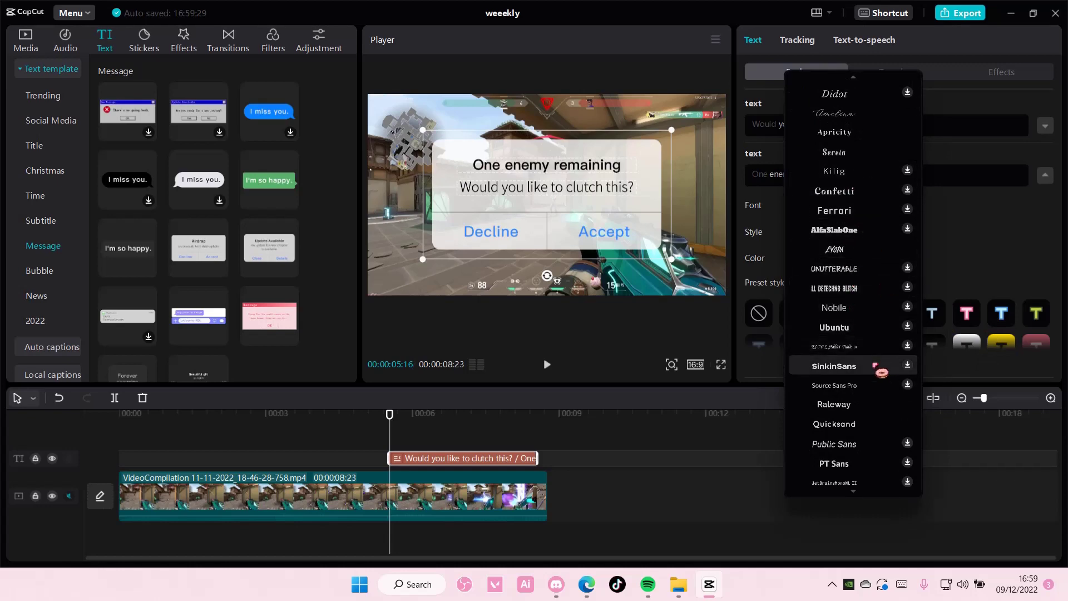
click(835, 422)
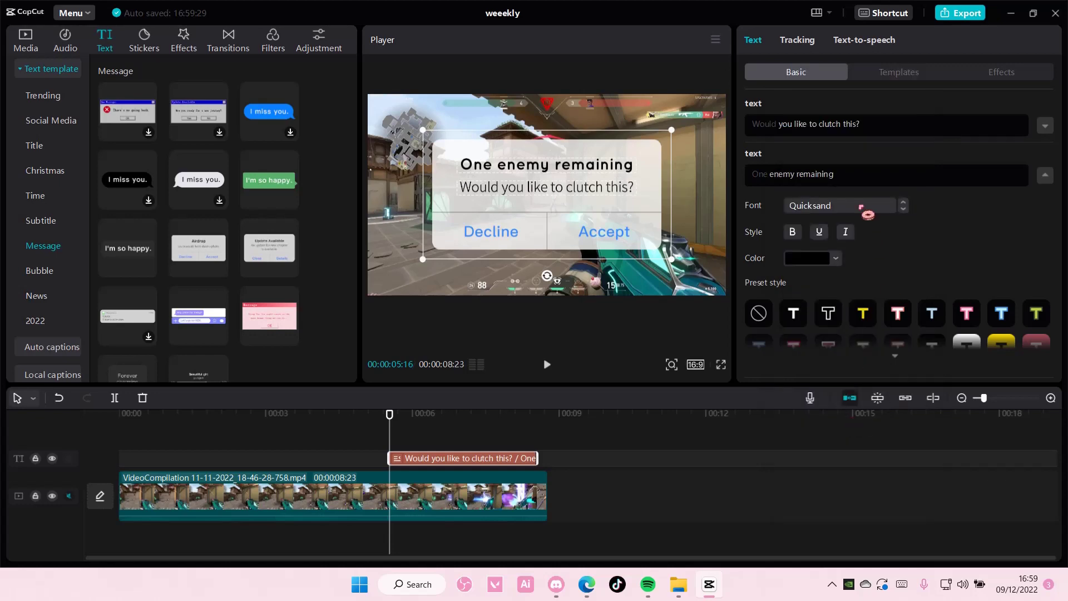
Change the message line's font to Quicksand
click(1044, 126)
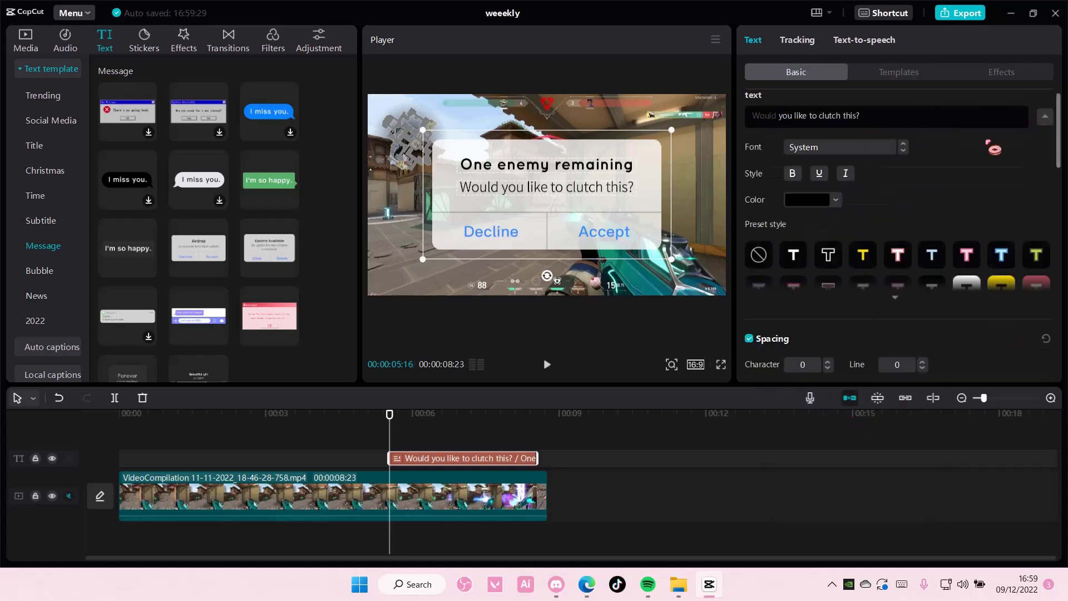
click(895, 155)
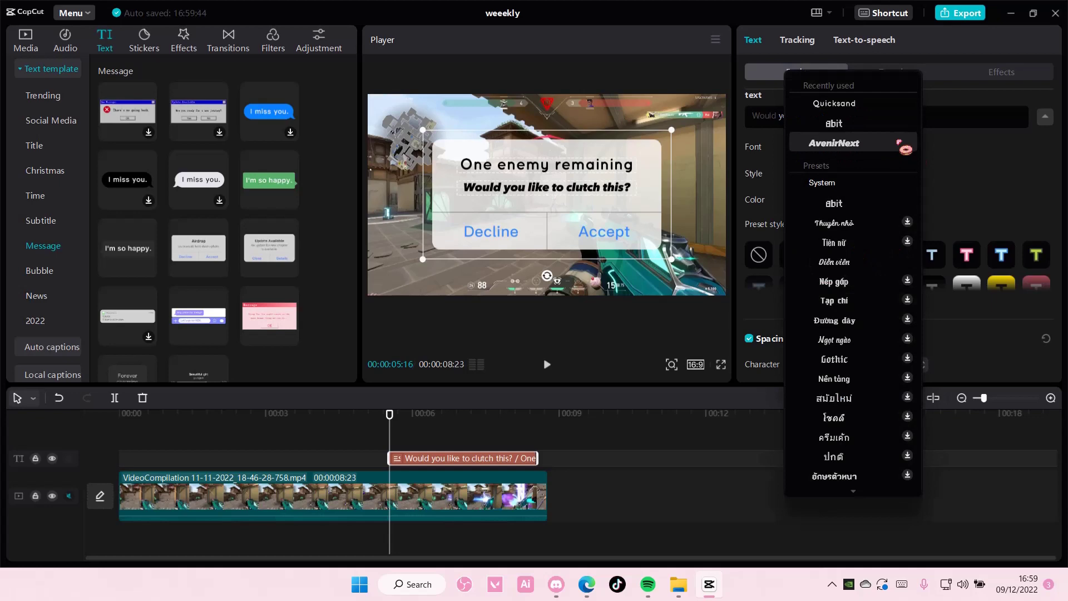
click(879, 119)
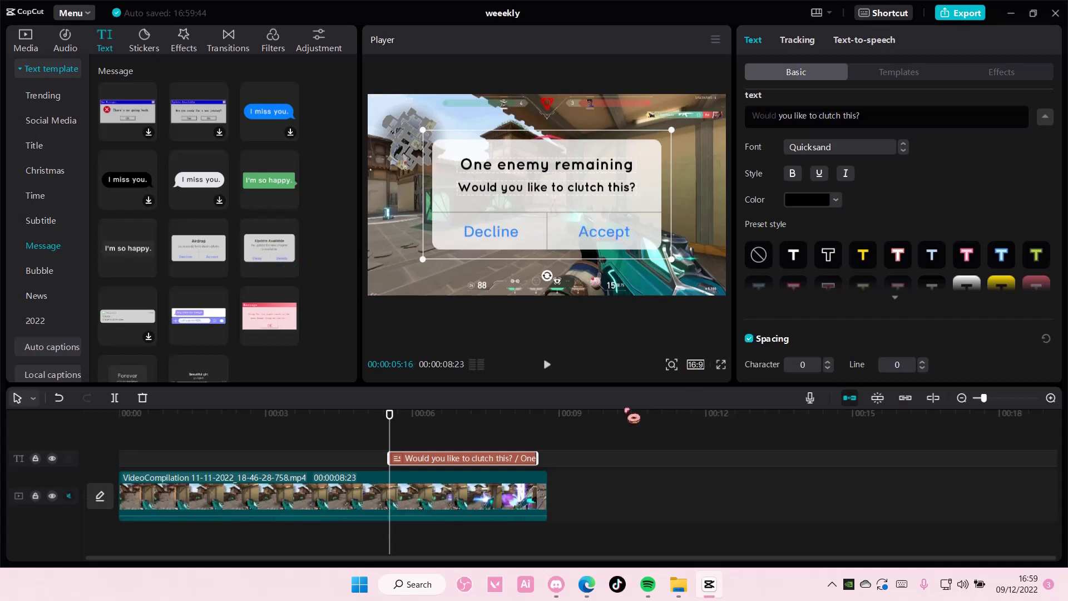
Move the text clip slightly earlier and trim it to a brief on-screen moment
drag(427, 457, 401, 457)
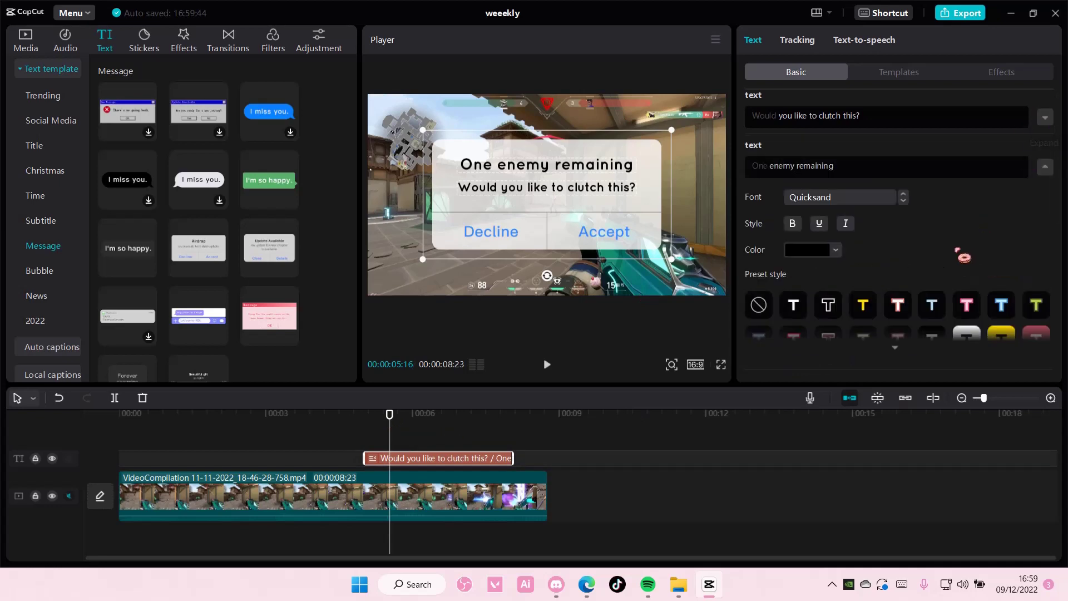
scroll(961, 256, down, 3)
scroll(961, 270, down, 3)
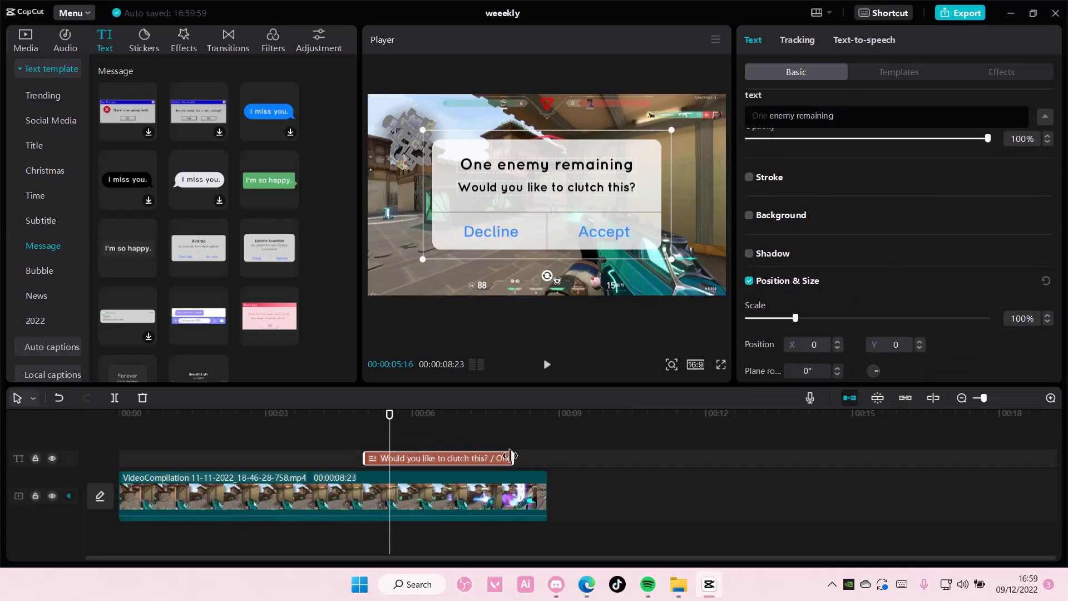
mouse_move(512, 459)
mouse_down()
mouse_move(369, 458)
mouse_move(334, 442)
mouse_move(352, 441)
mouse_up()
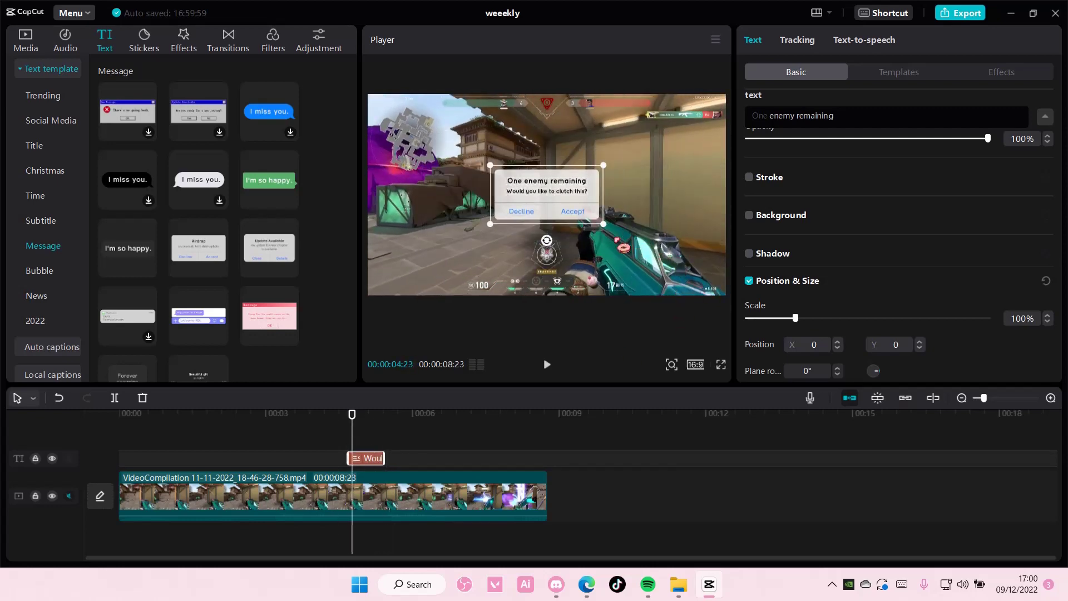
drag(352, 430, 381, 433)
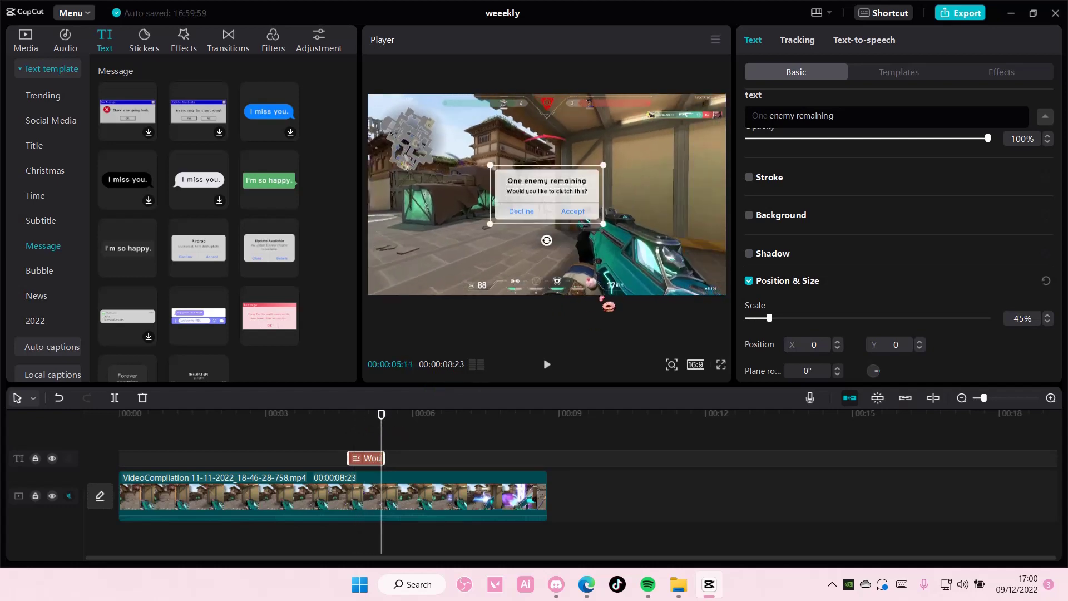
scroll(875, 175, up, 5)
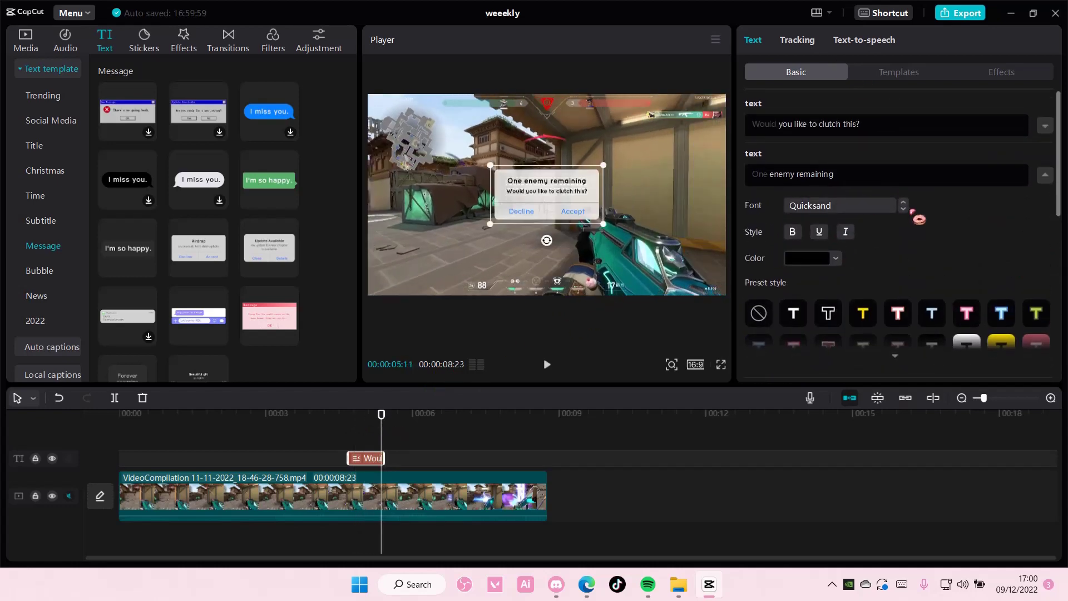
scroll(897, 222, down, 5)
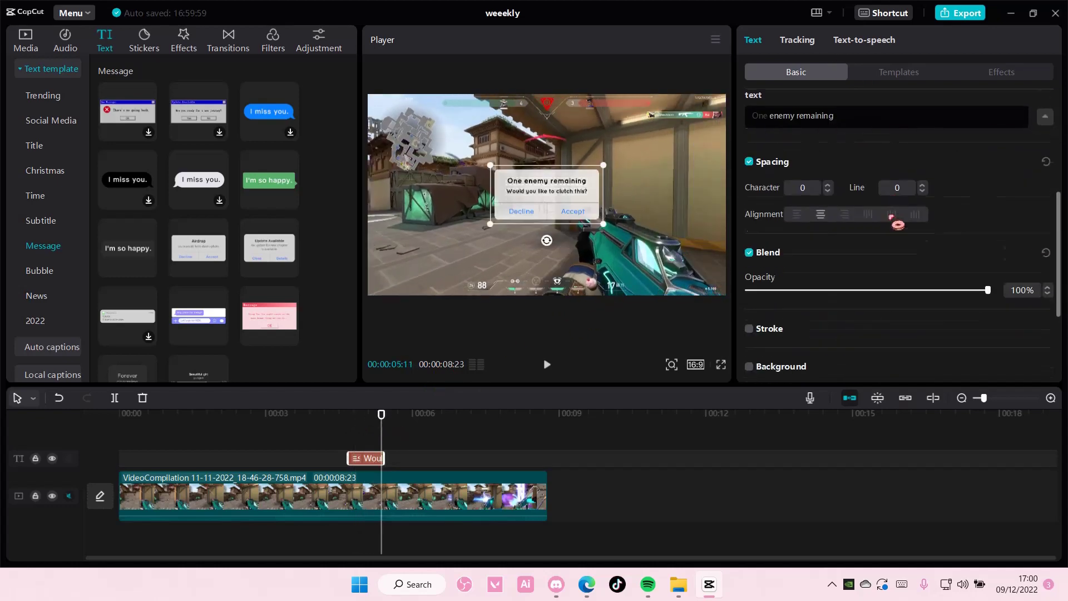
Turn the message text clip into a compound clip
click(27, 40)
click(58, 131)
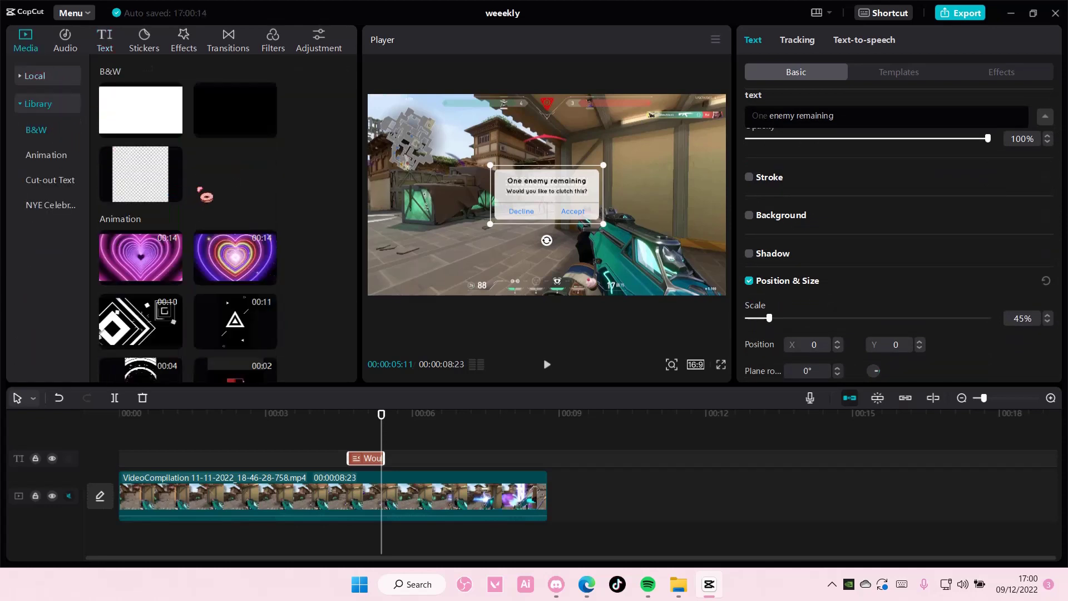
right_click(370, 465)
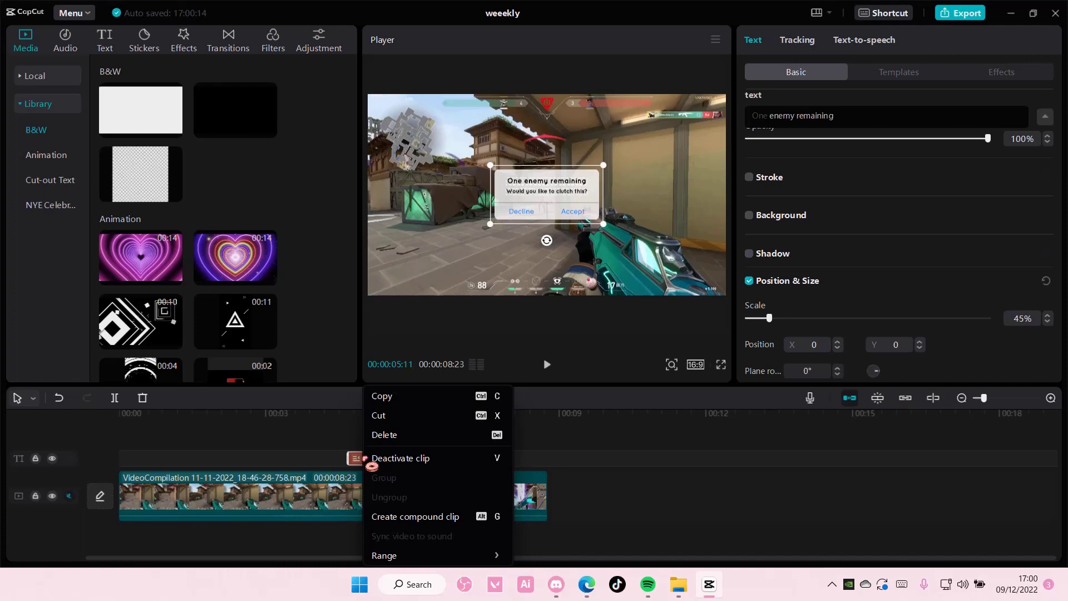
click(359, 458)
right_click(362, 457)
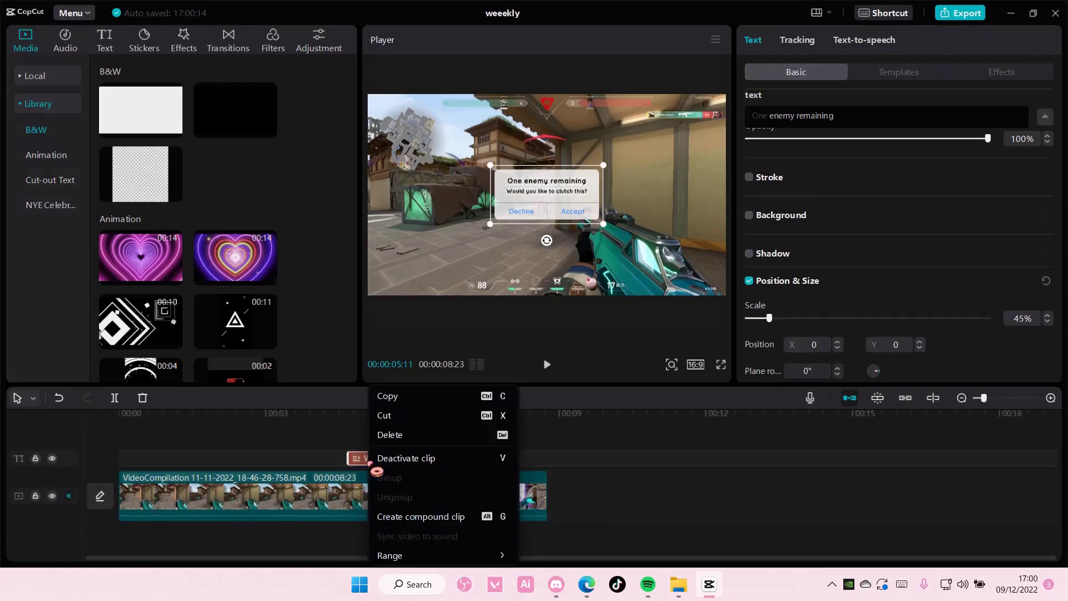
click(415, 517)
click(377, 460)
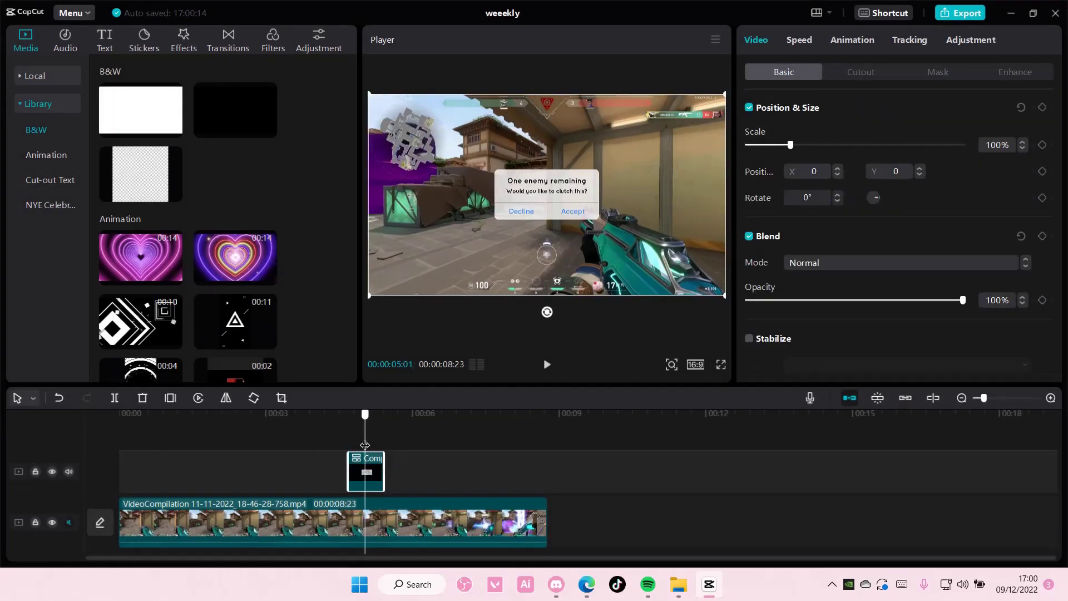
Give the compound clip a half-second Fade In entrance animation
click(865, 49)
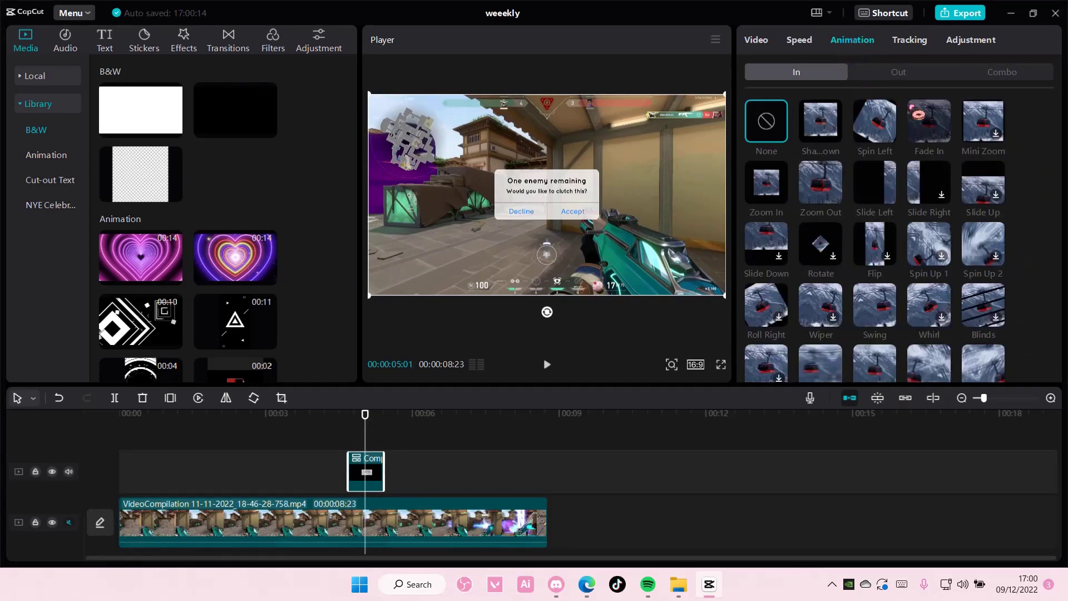
click(918, 114)
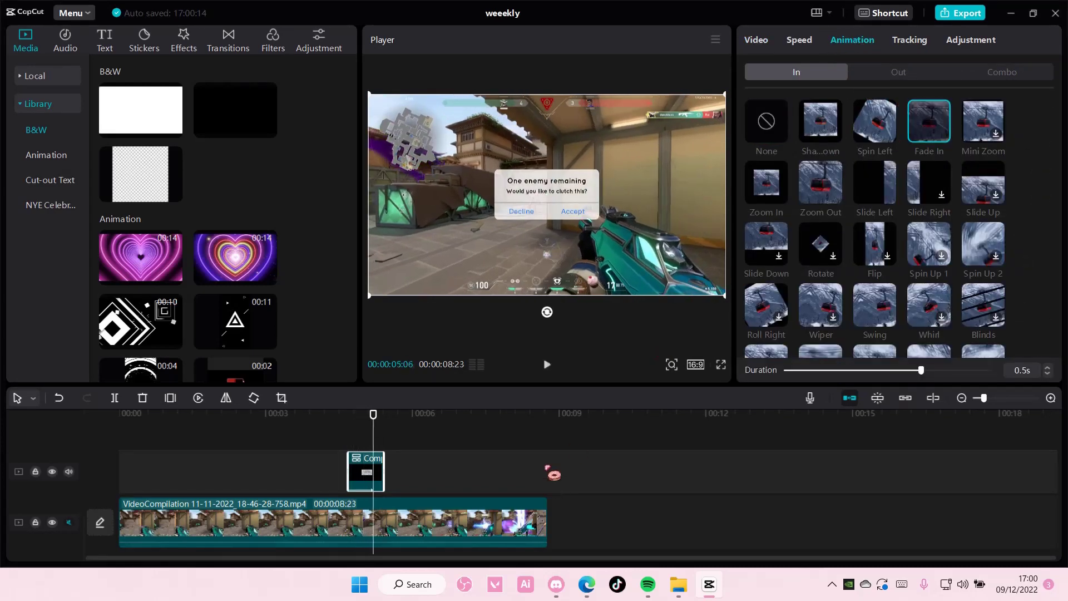
click(560, 454)
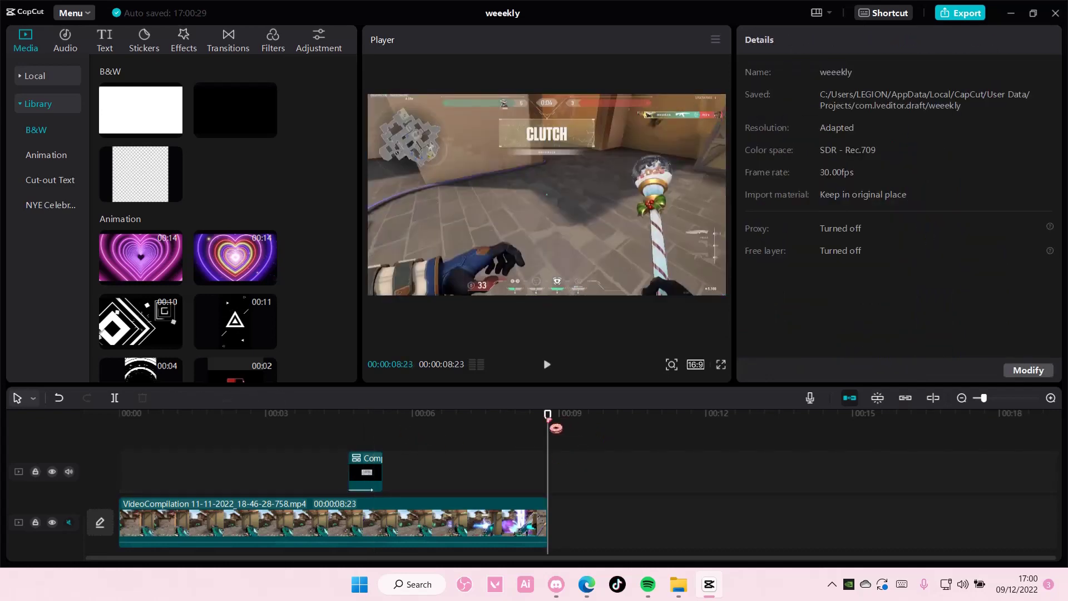
Preview the message, then shift the compound clip slightly earlier
click(324, 434)
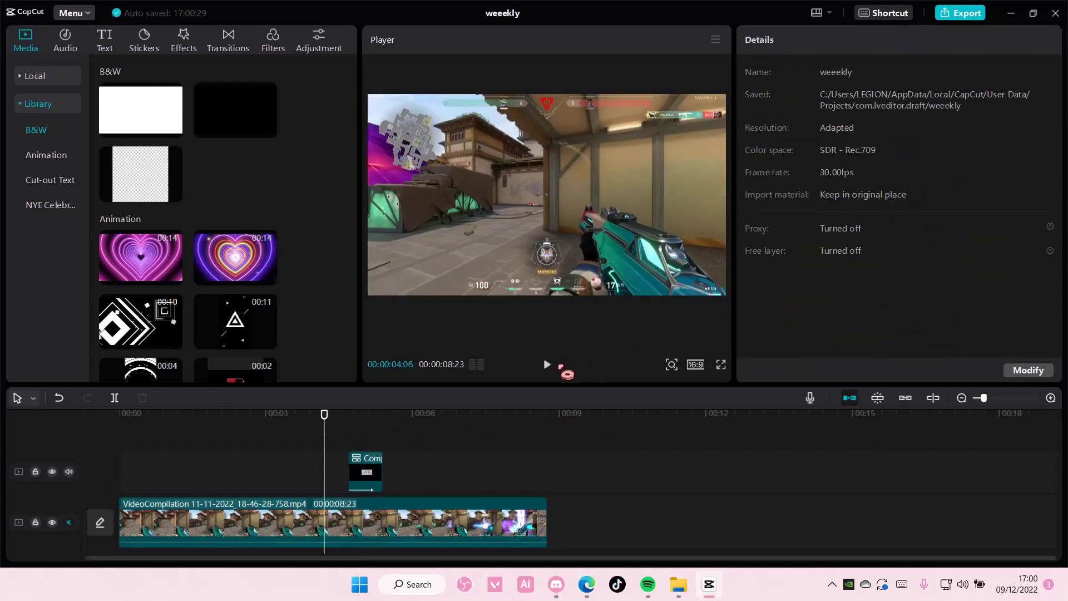
click(549, 365)
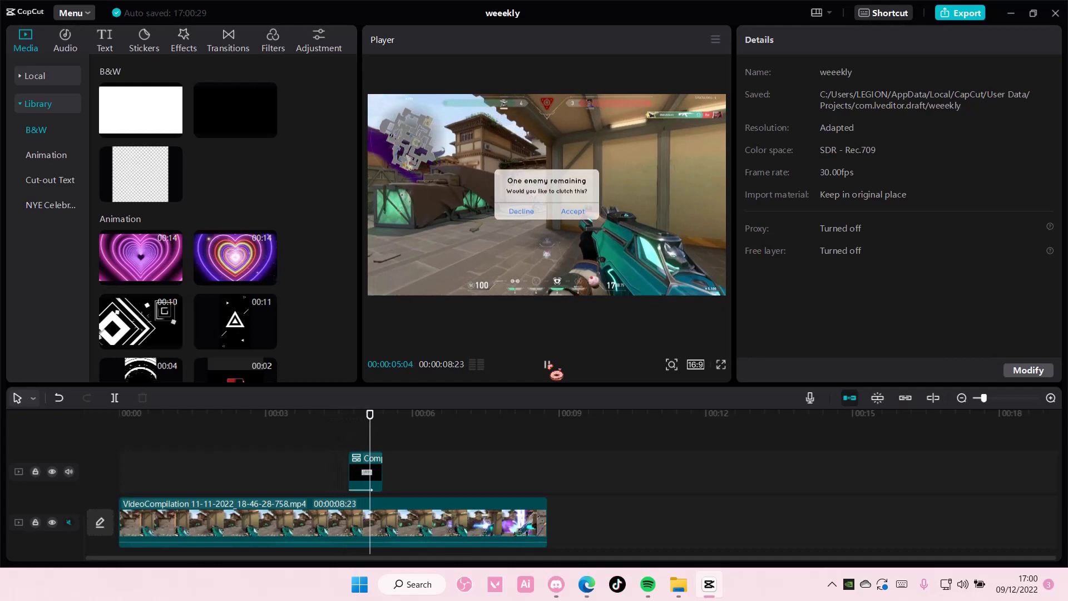
click(383, 472)
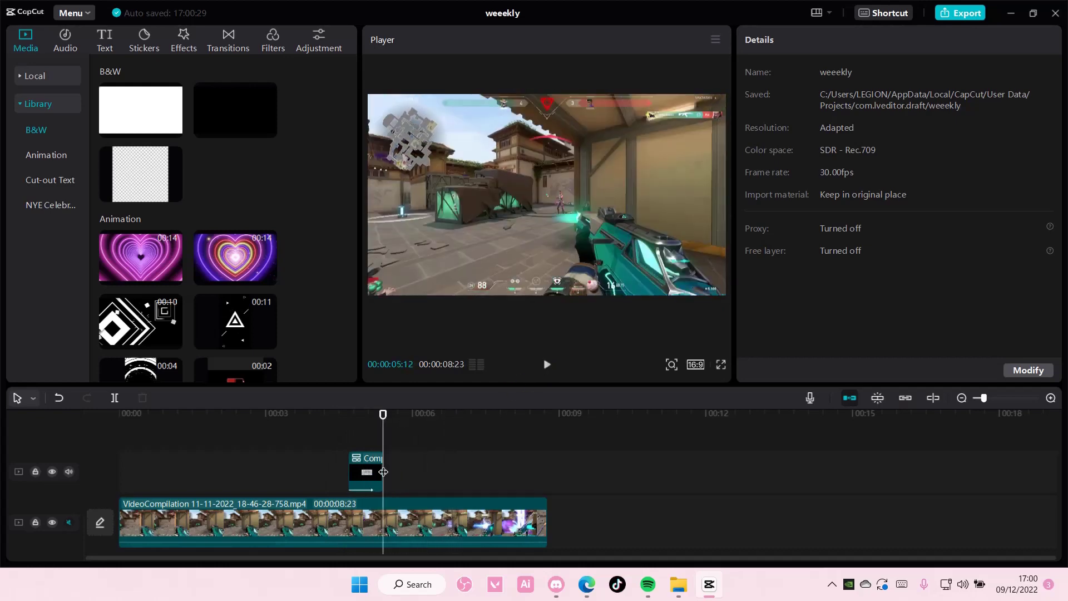
drag(381, 476, 365, 474)
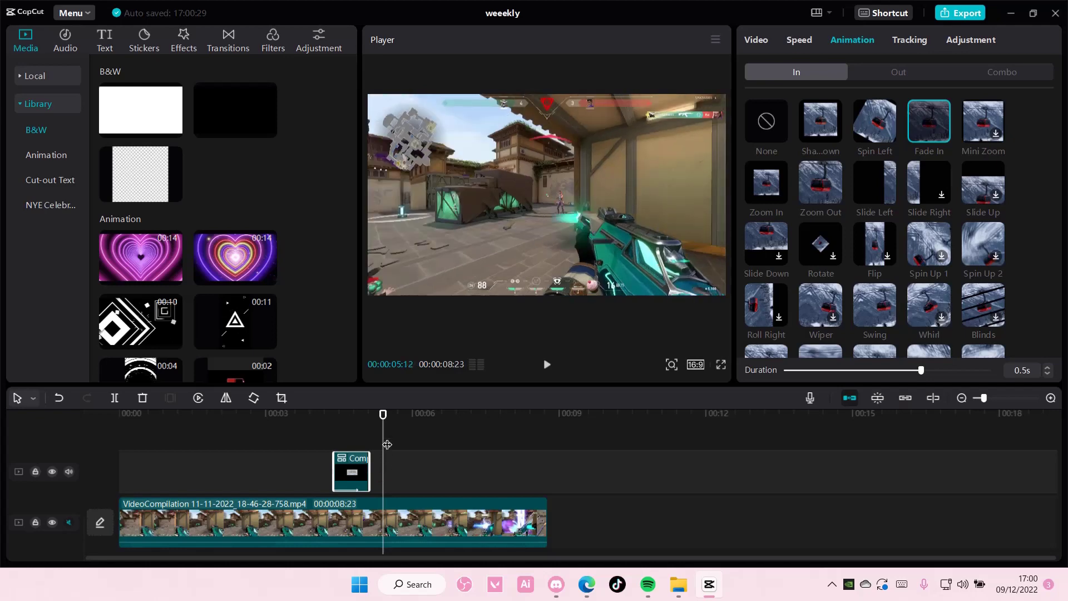
click(349, 437)
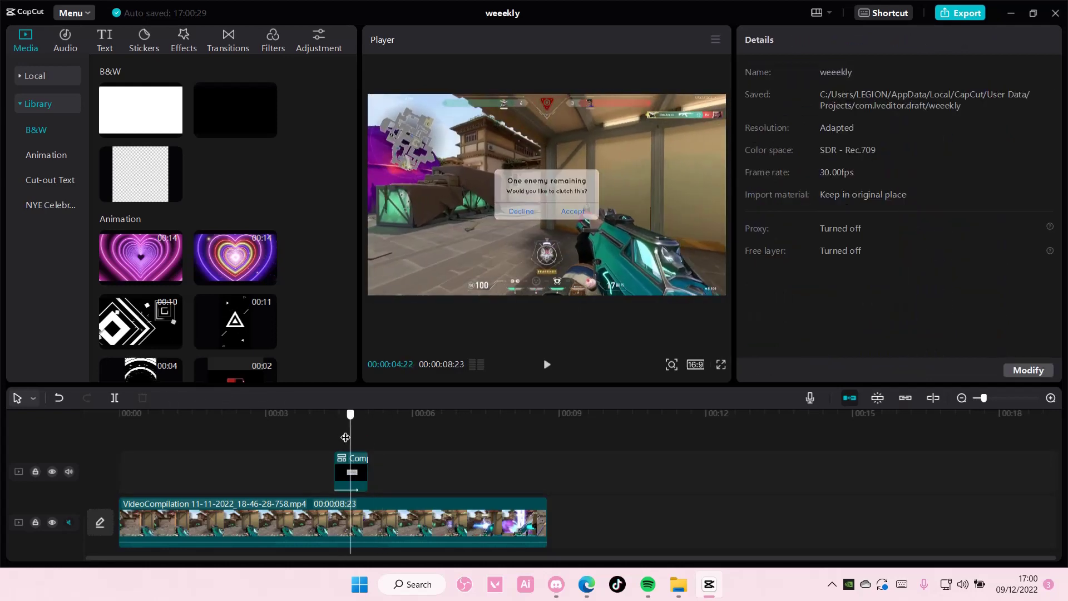
Play back from around four seconds to review the fade-in pop-up
drag(346, 438, 334, 439)
key(space)
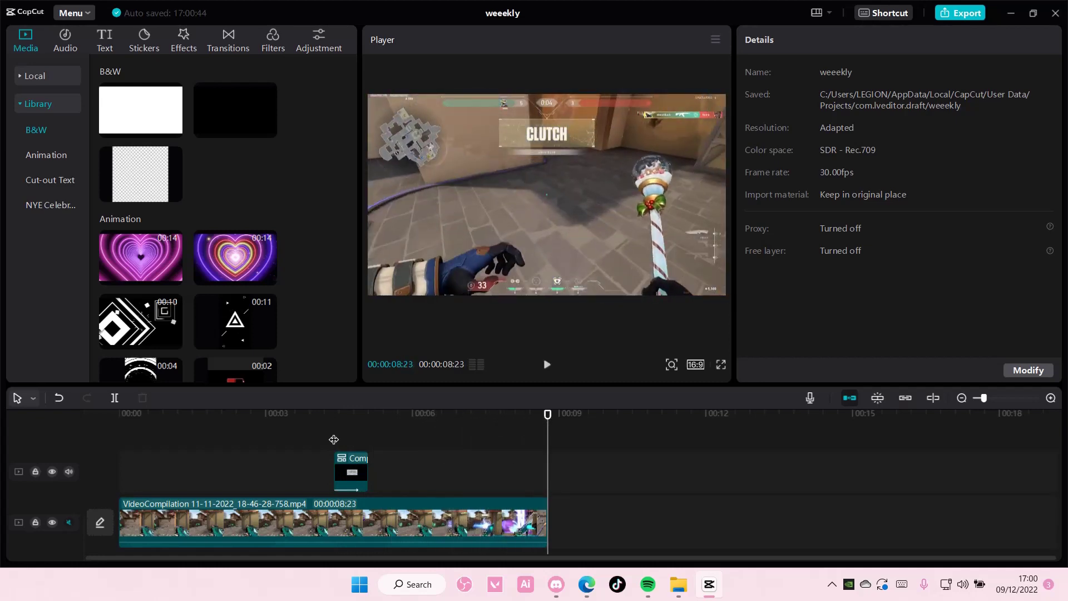
click(341, 413)
key(space)
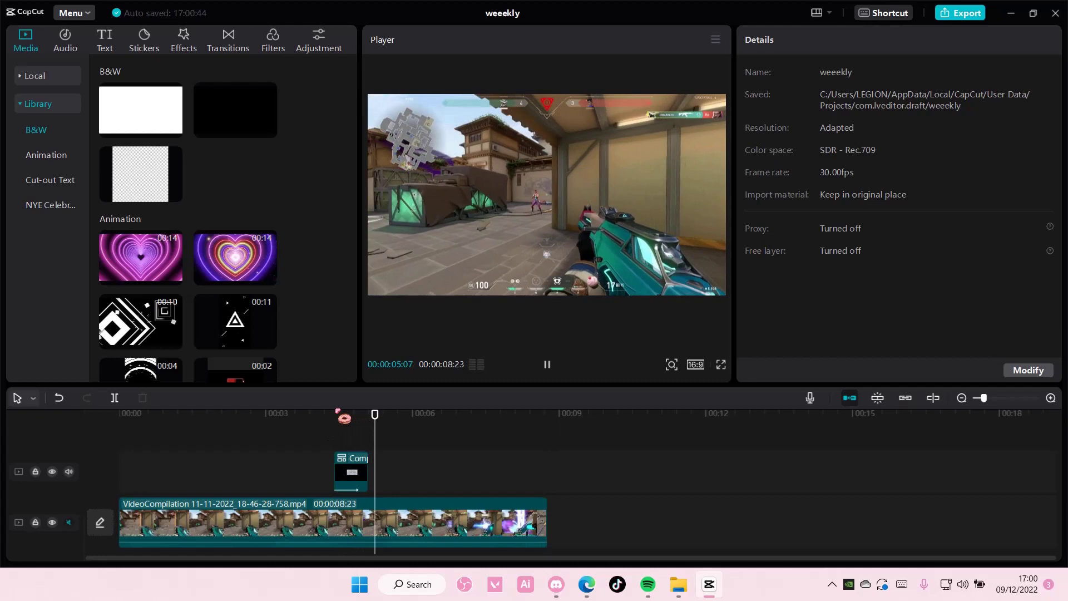
key(space)
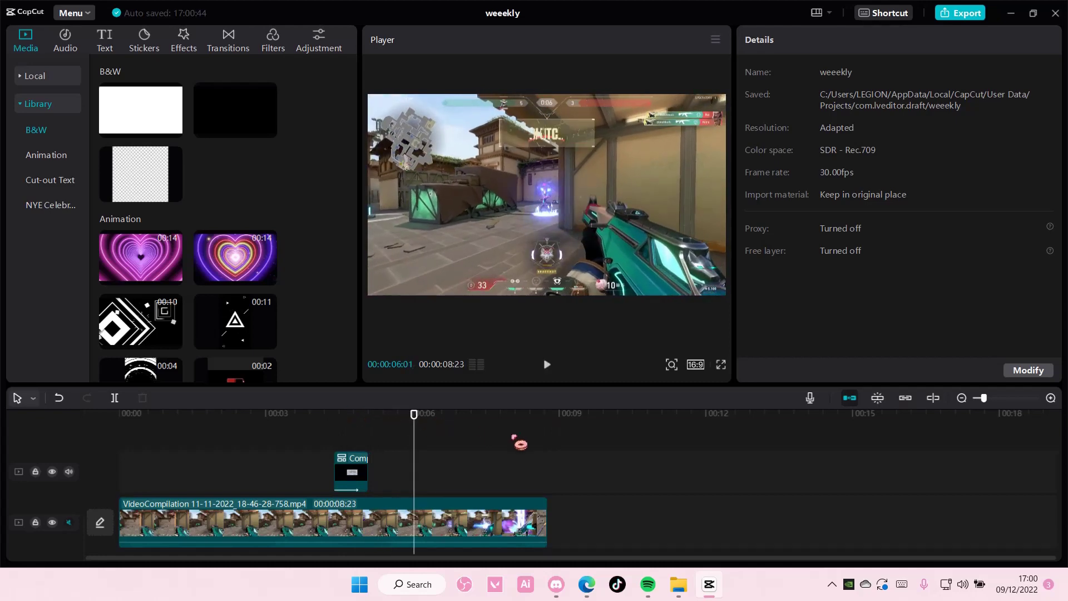